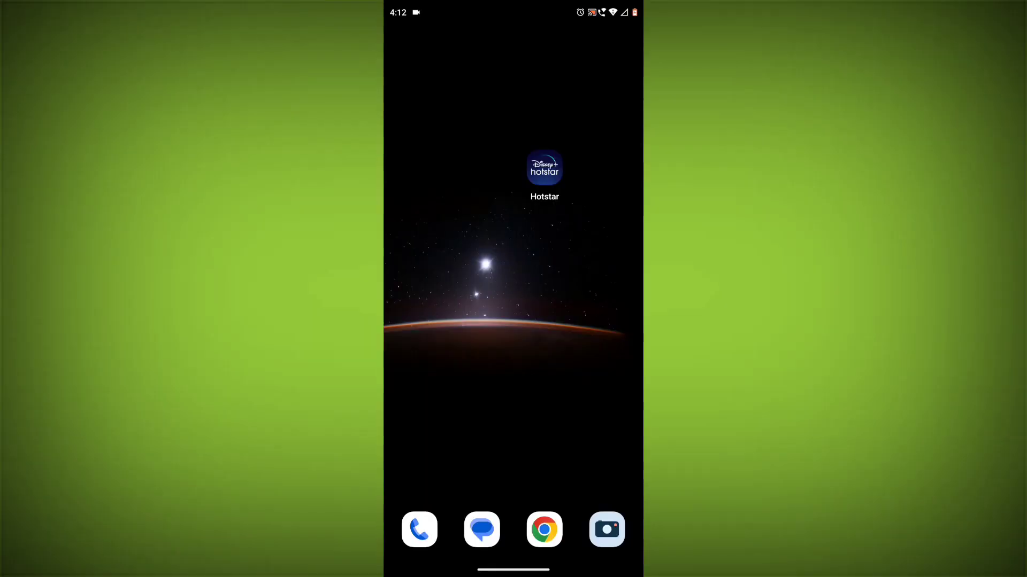
# - Check in quick settings that the phone shows Connected to the Tp link Wi-Fi network
pyautogui.moveTo(513, 8); pyautogui.dragTo(514, 321)
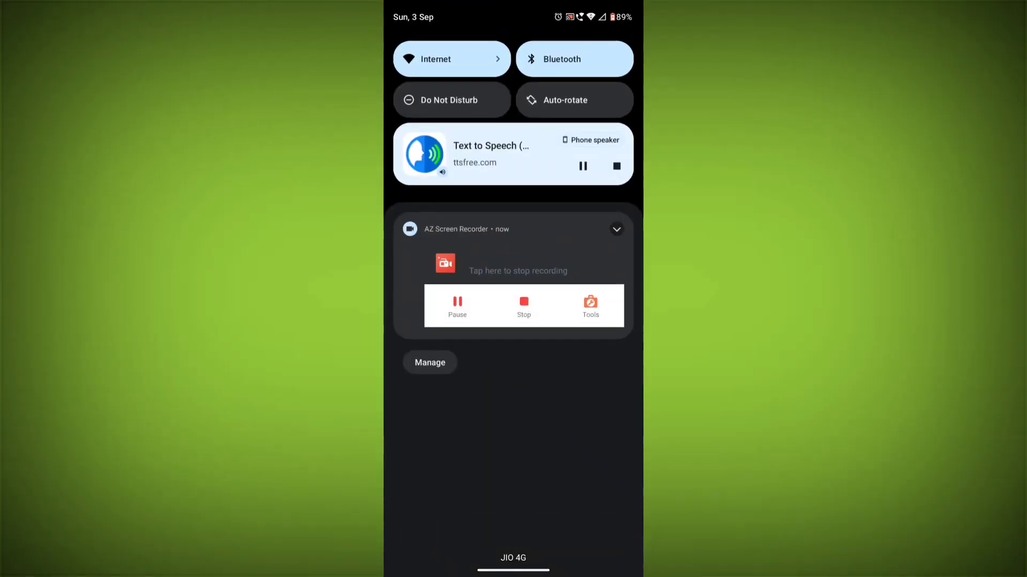
pyautogui.moveTo(514, 161)
pyautogui.mouseDown()
pyautogui.moveTo(513, 481)
pyautogui.moveTo(514, 241)
pyautogui.mouseUp()
pyautogui.click(451, 63)
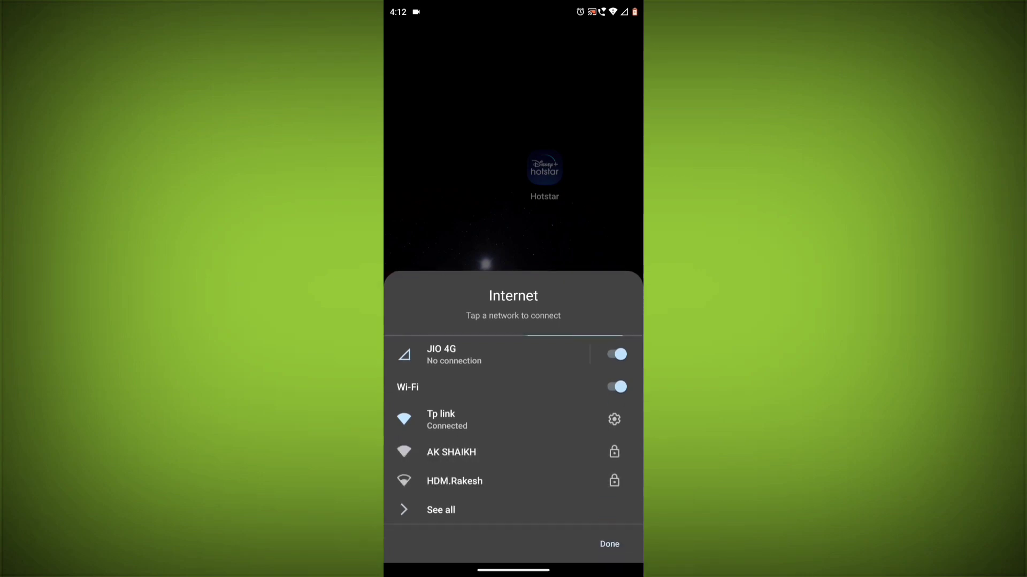
pyautogui.click(608, 543)
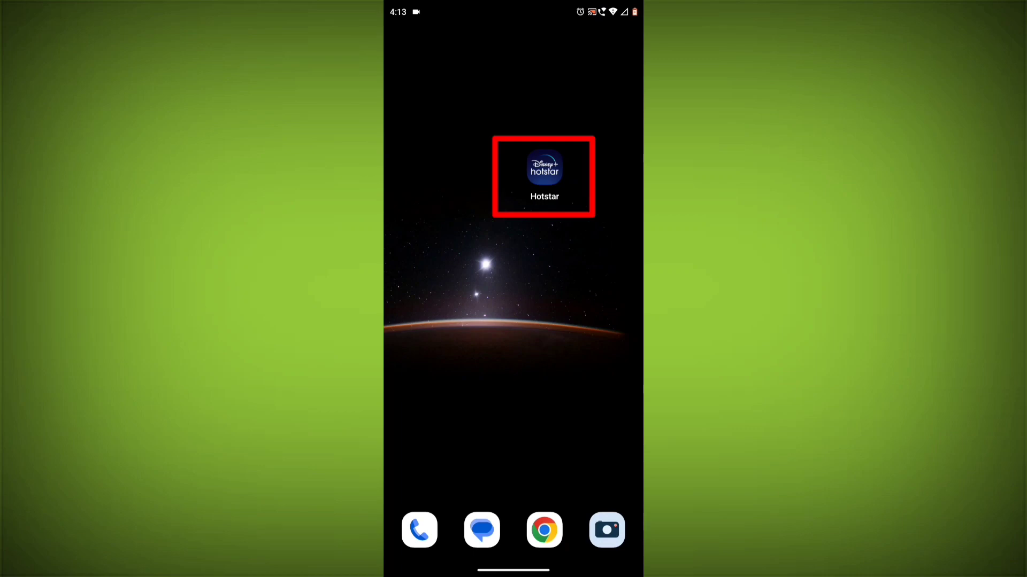
# - Log out of the Hotstar account from My Space's Help & Settings and confirm Log Out
pyautogui.click(544, 168)
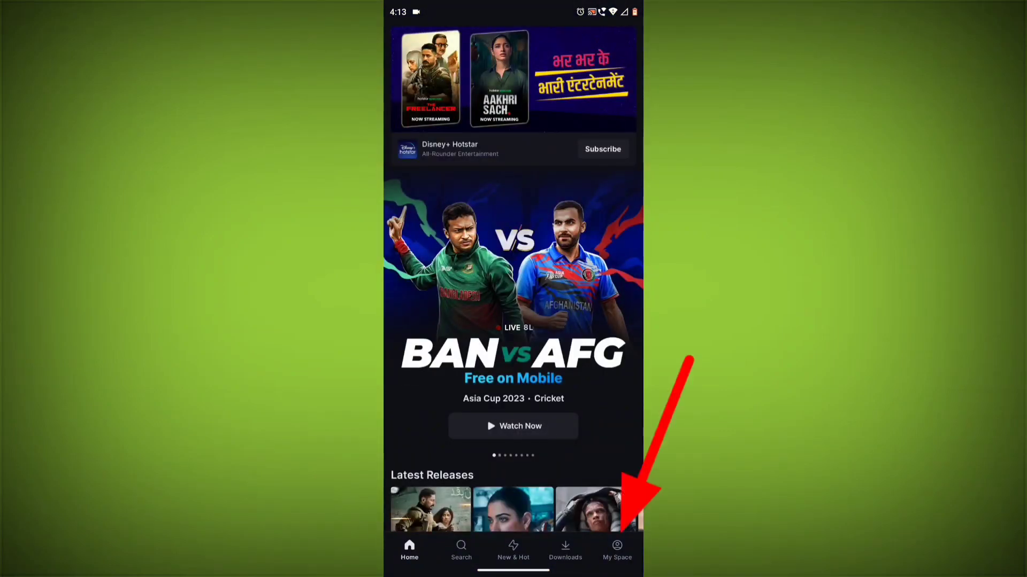
pyautogui.click(617, 551)
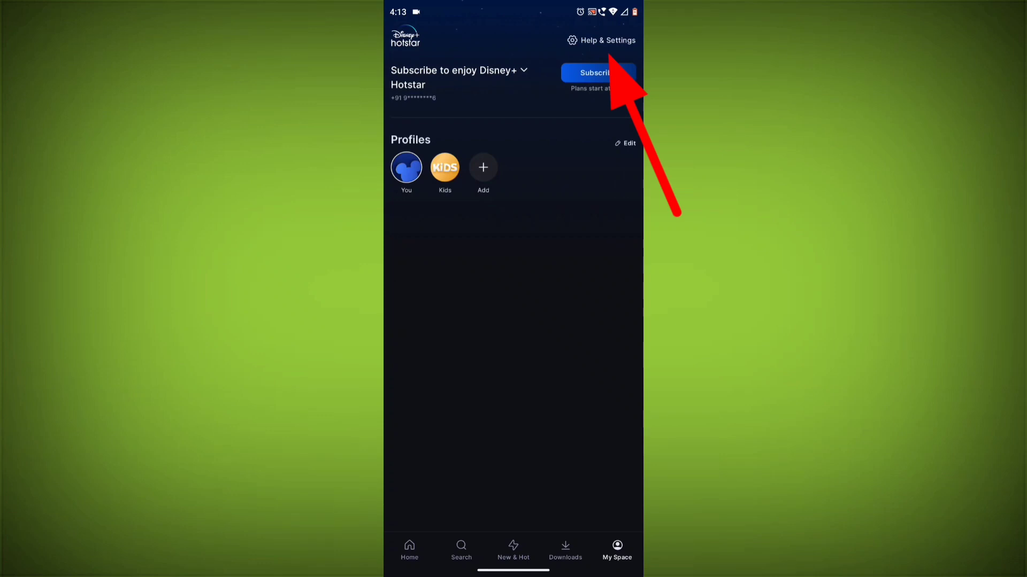
pyautogui.click(601, 40)
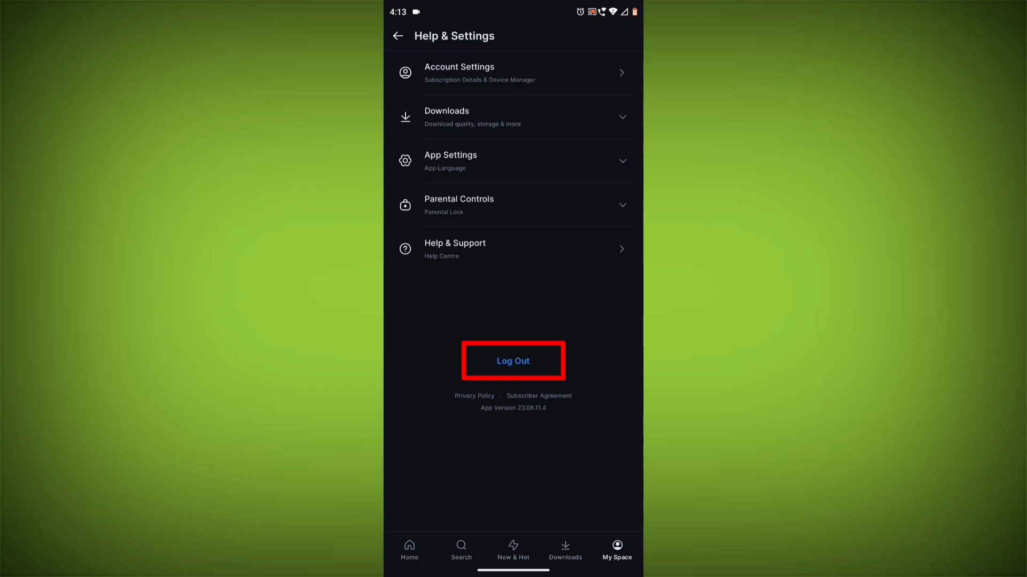
pyautogui.click(513, 361)
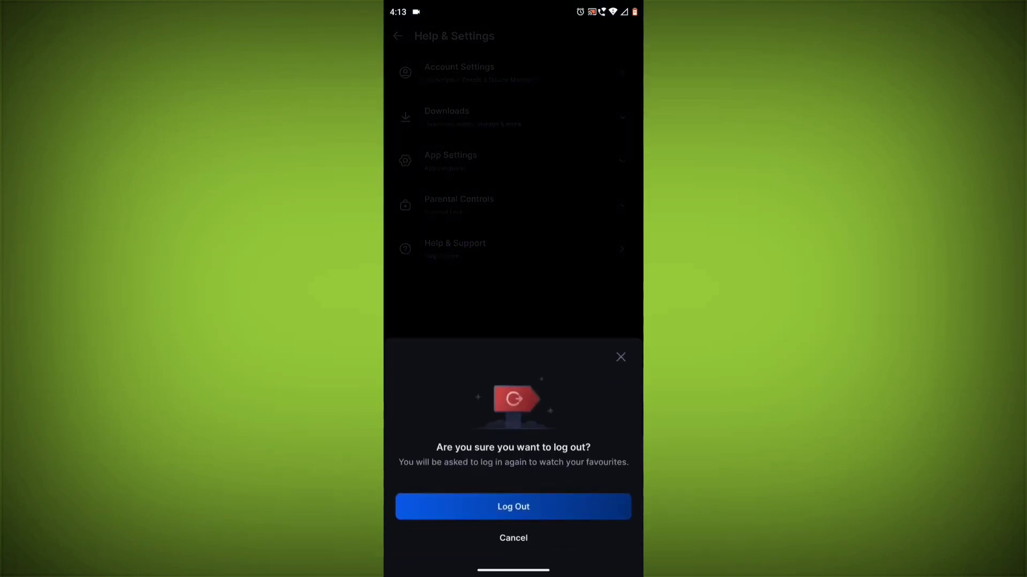
pyautogui.click(513, 506)
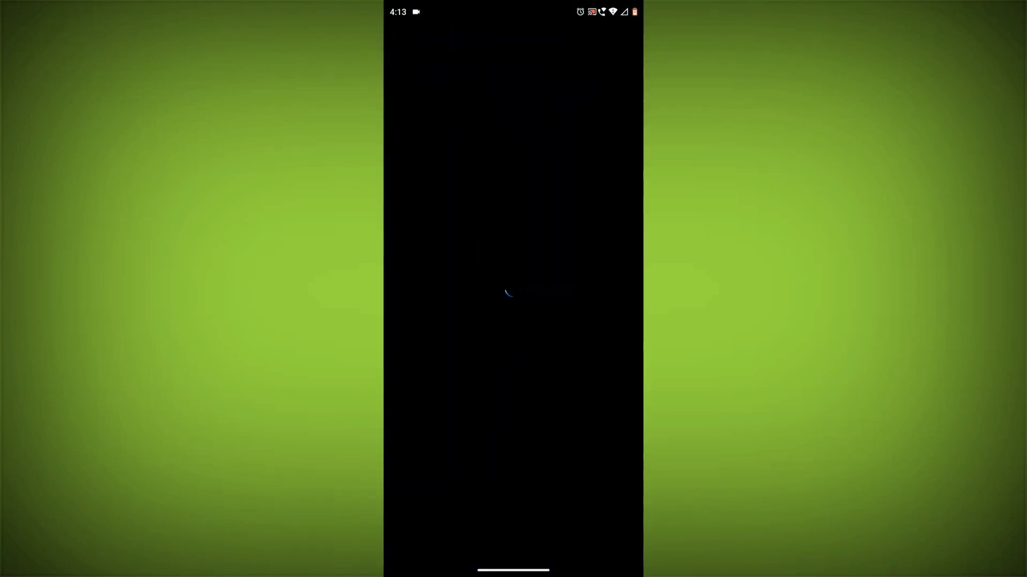
# - Force stop Hotstar from its App info page
pyautogui.moveTo(514, 570); pyautogui.dragTo(513, 360)
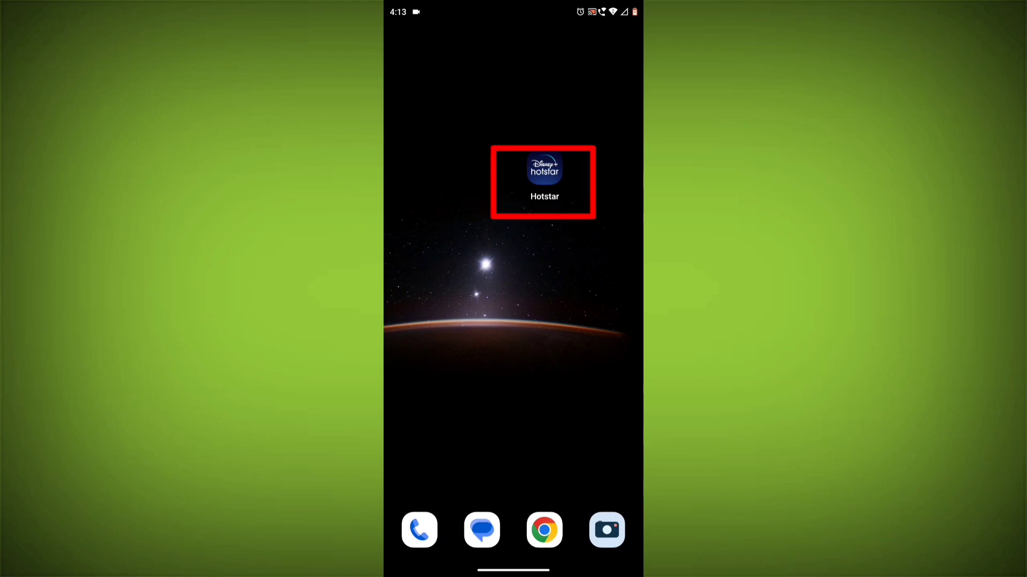
pyautogui.click(544, 170)
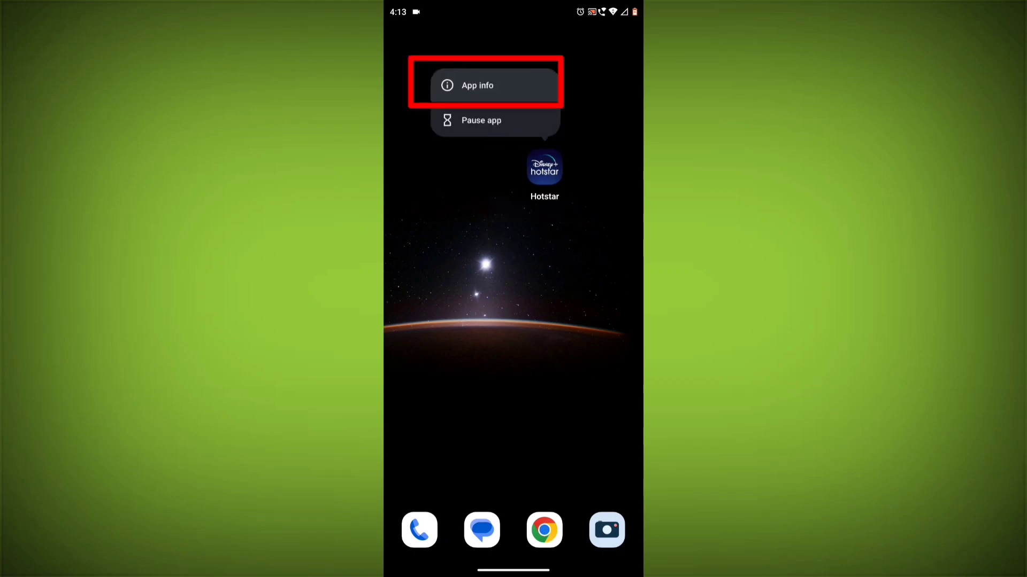
pyautogui.click(477, 85)
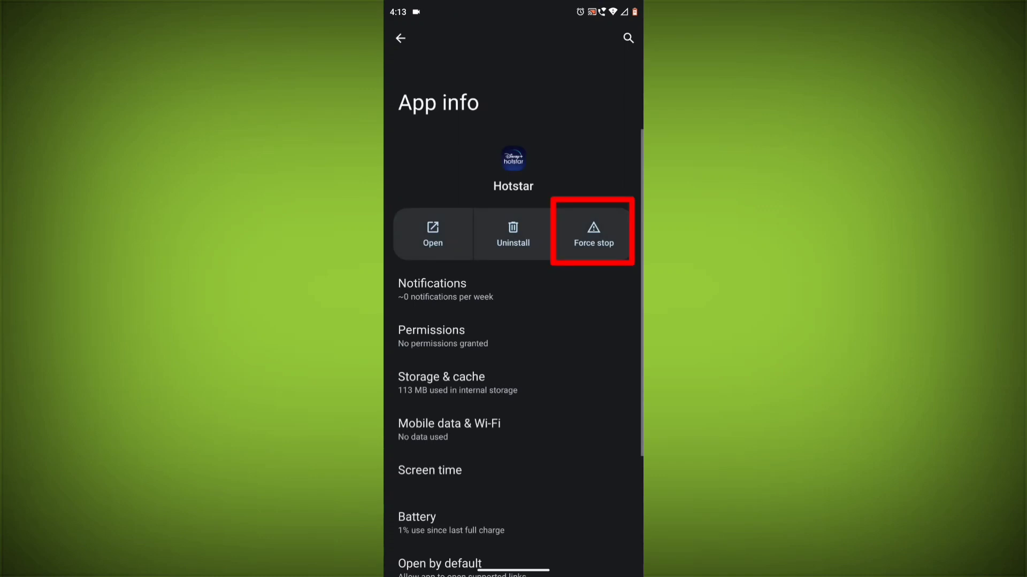
pyautogui.click(593, 233)
pyautogui.click(599, 320)
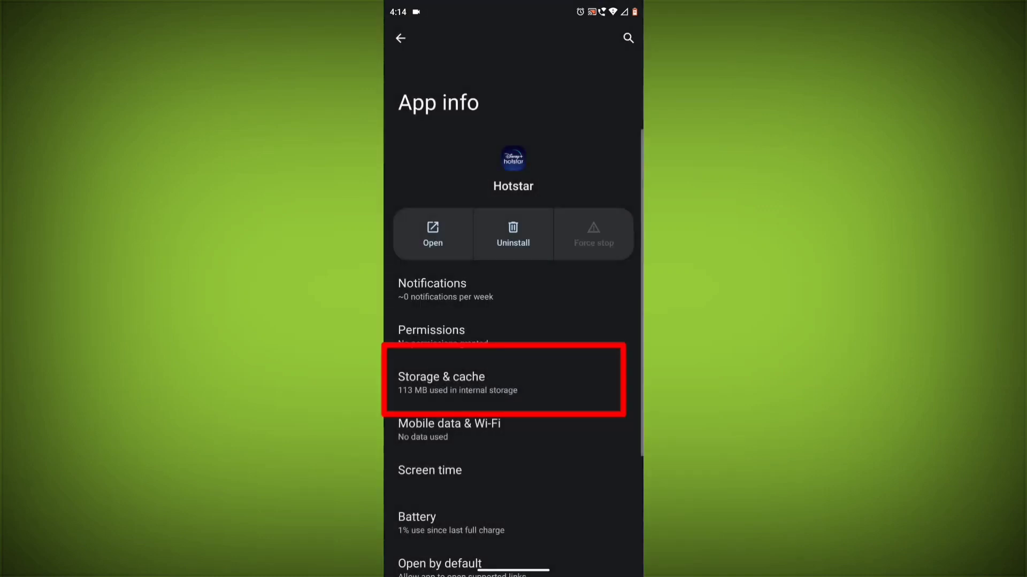
# - Clear Hotstar's cache and storage, bringing it down to 89.61 MB
pyautogui.click(457, 382)
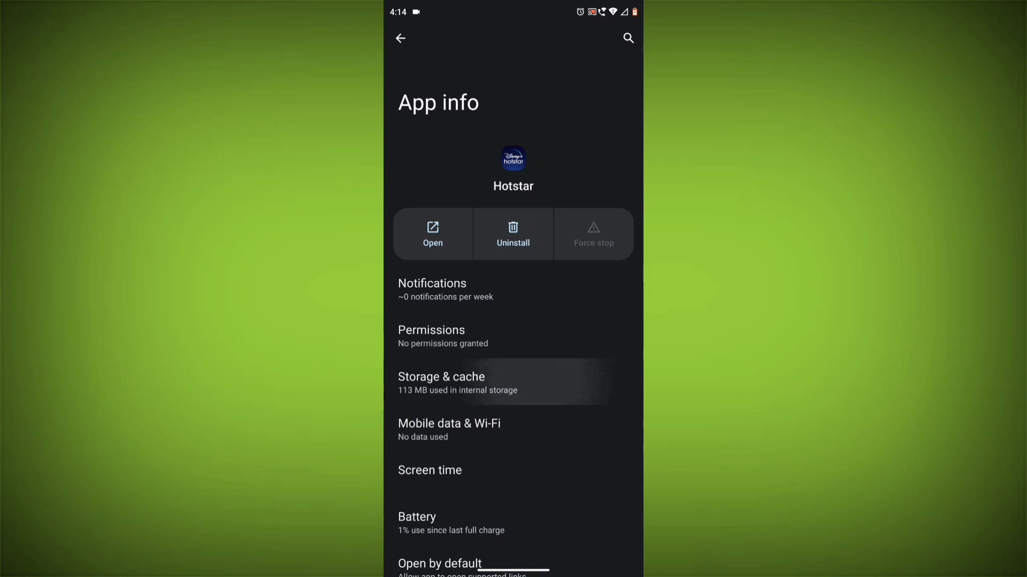
pyautogui.click(573, 247)
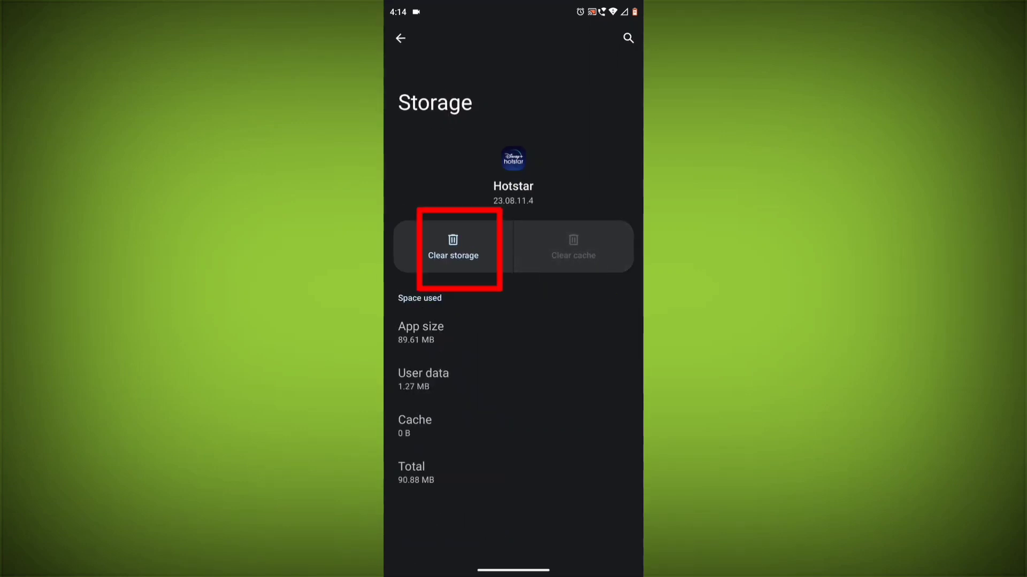
pyautogui.click(453, 247)
pyautogui.click(600, 326)
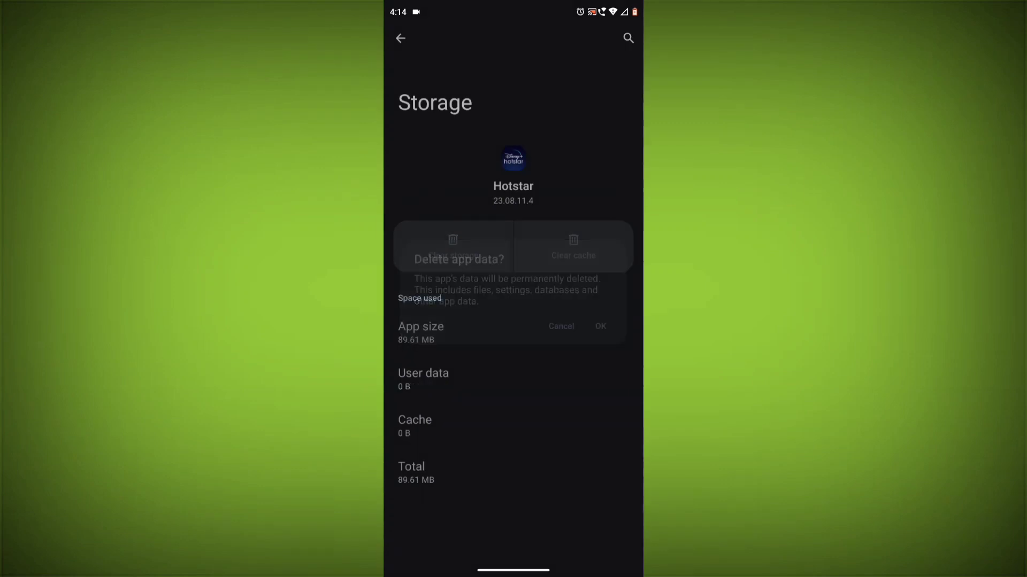
# - Set Hotstar's permissions: Files and media to media only, Location to Ask every time, Phone to Allow
pyautogui.moveTo(641, 339); pyautogui.dragTo(610, 339)
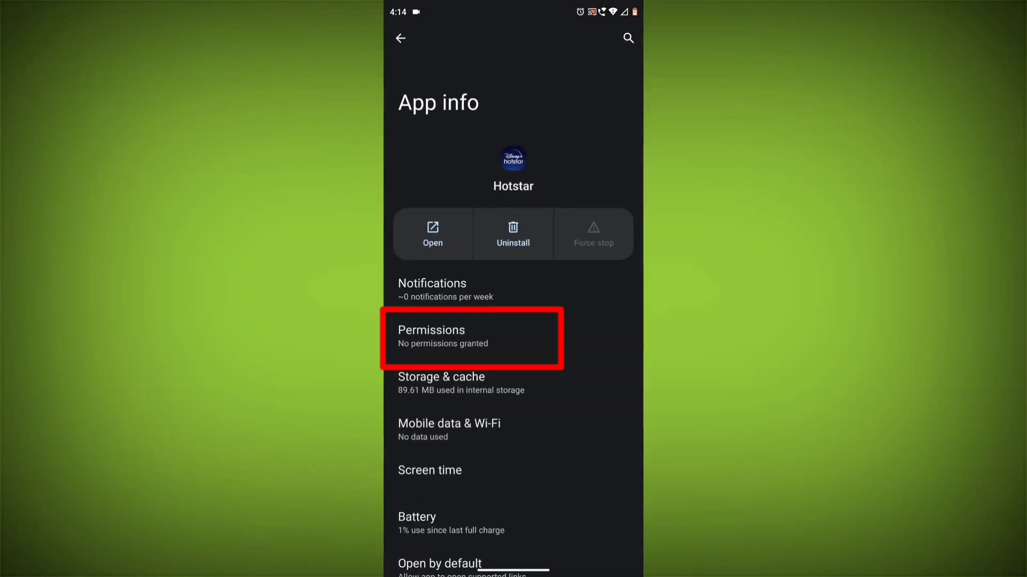
pyautogui.click(444, 337)
pyautogui.click(484, 262)
pyautogui.click(408, 281)
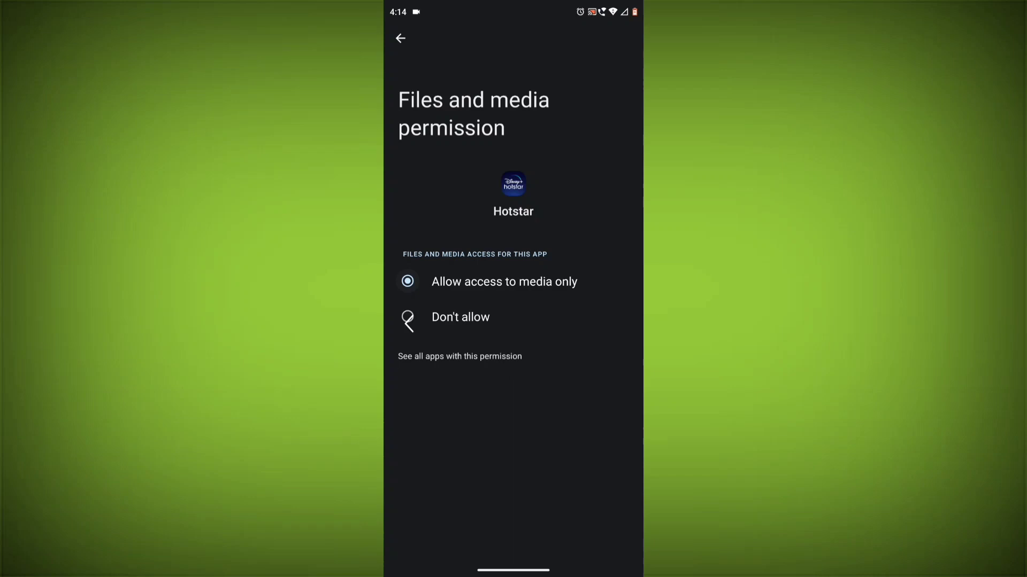
pyautogui.moveTo(387, 321)
pyautogui.mouseDown()
pyautogui.moveTo(418, 321)
pyautogui.moveTo(417, 333)
pyautogui.moveTo(417, 321)
pyautogui.mouseUp()
pyautogui.click(409, 291)
pyautogui.click(408, 256)
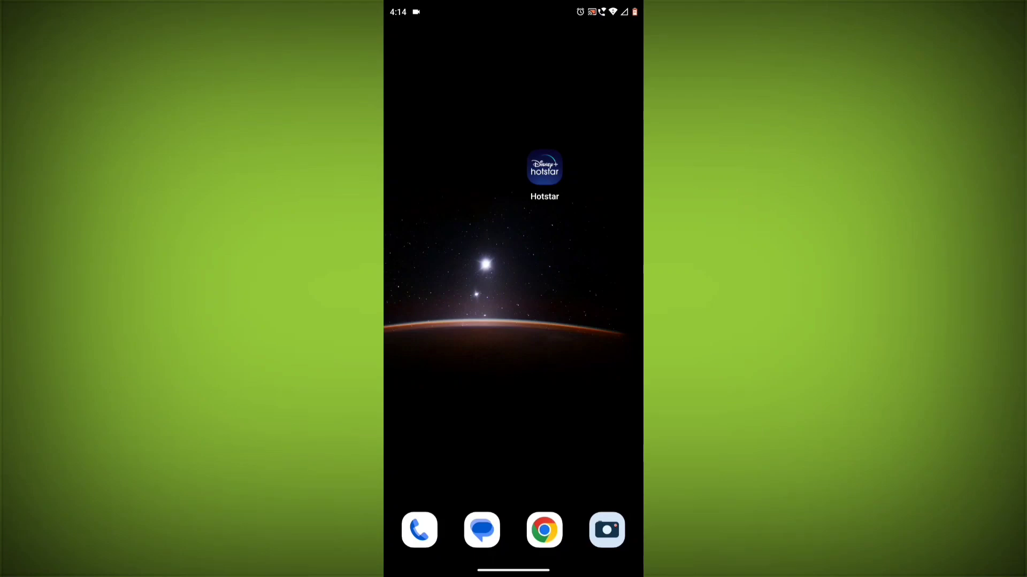
# - Search the Play Store for 'Disney Hotstar' and open the installed Disney+ Hotstar page
pyautogui.moveTo(449, 321); pyautogui.dragTo(610, 321)
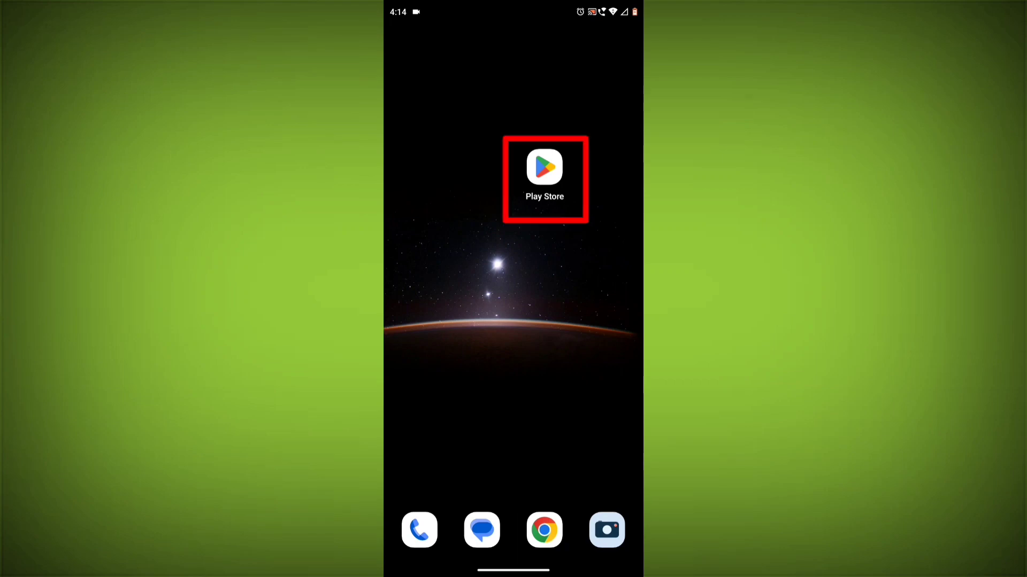
pyautogui.click(545, 168)
pyautogui.click(596, 36)
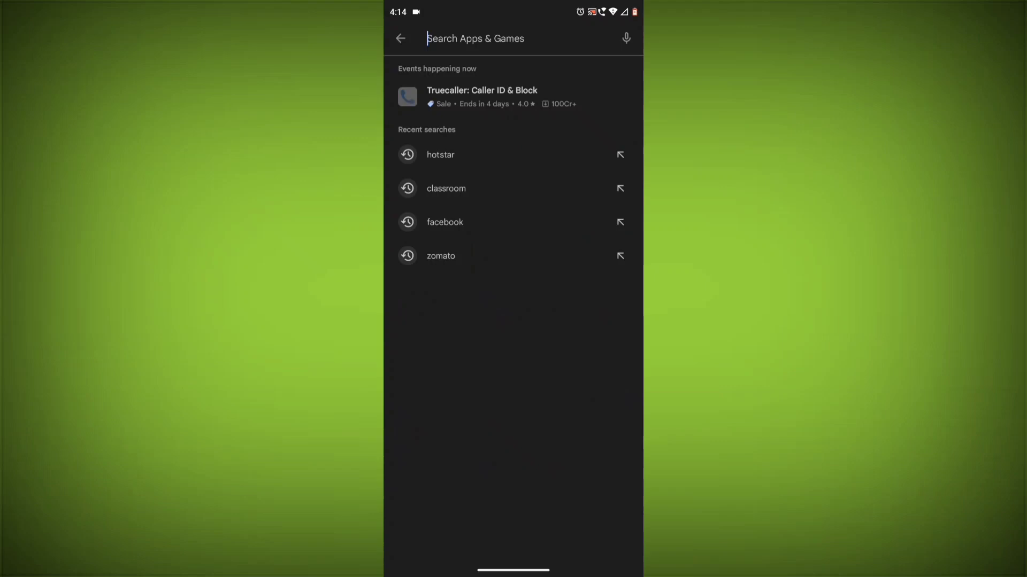
pyautogui.write('Disney ')
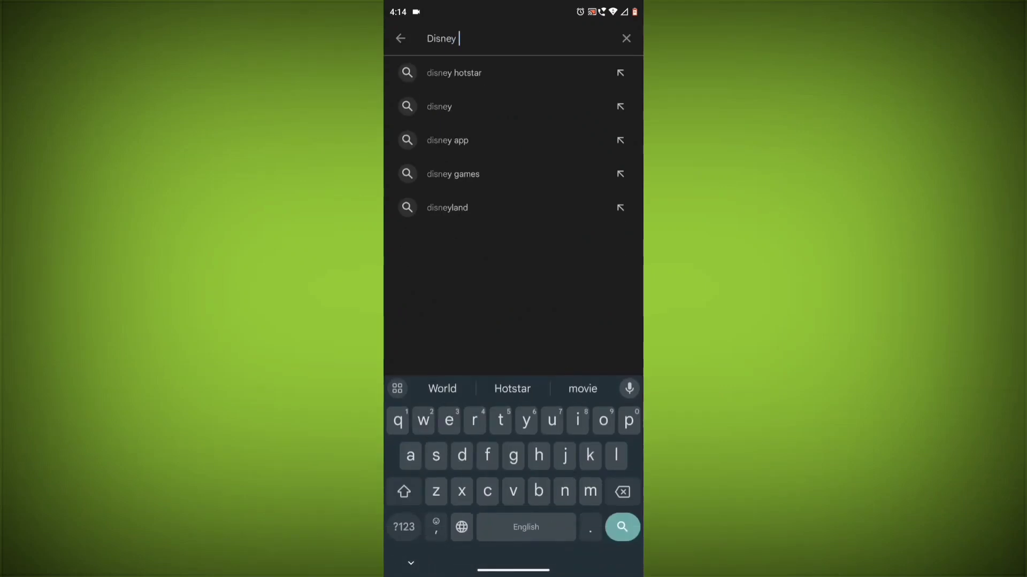
pyautogui.write('Hotstar')
pyautogui.press('Return')
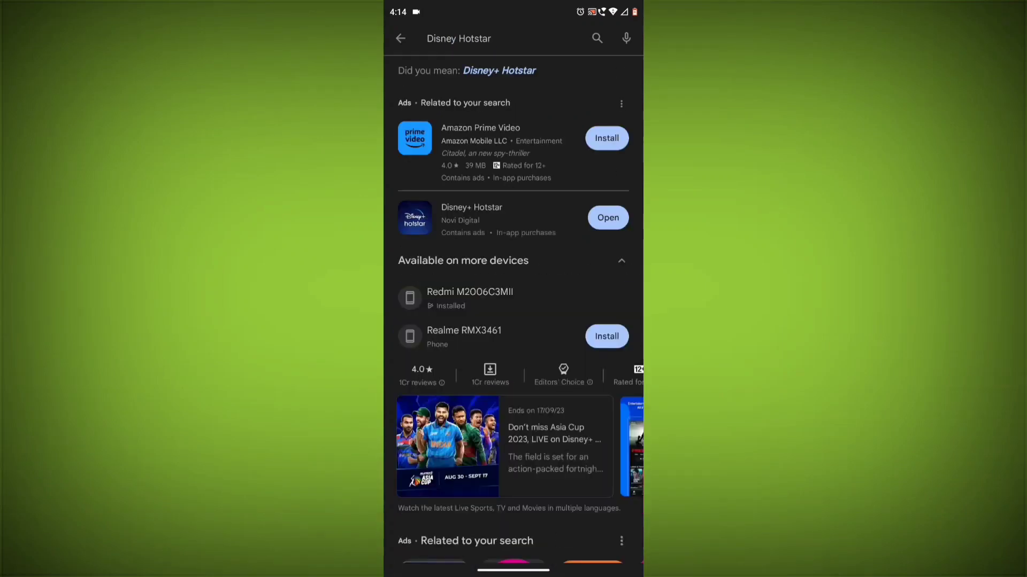
pyautogui.click(472, 213)
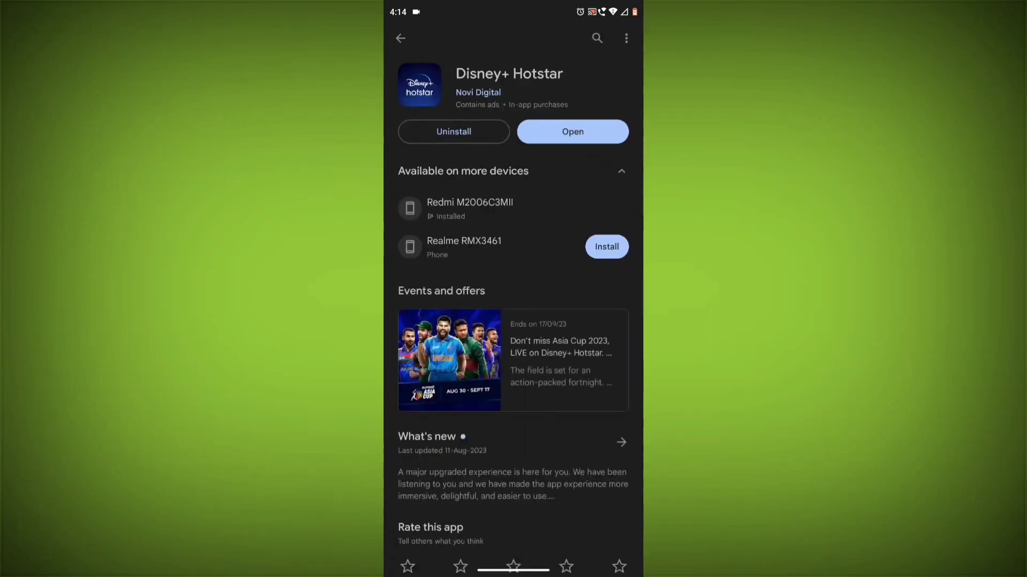